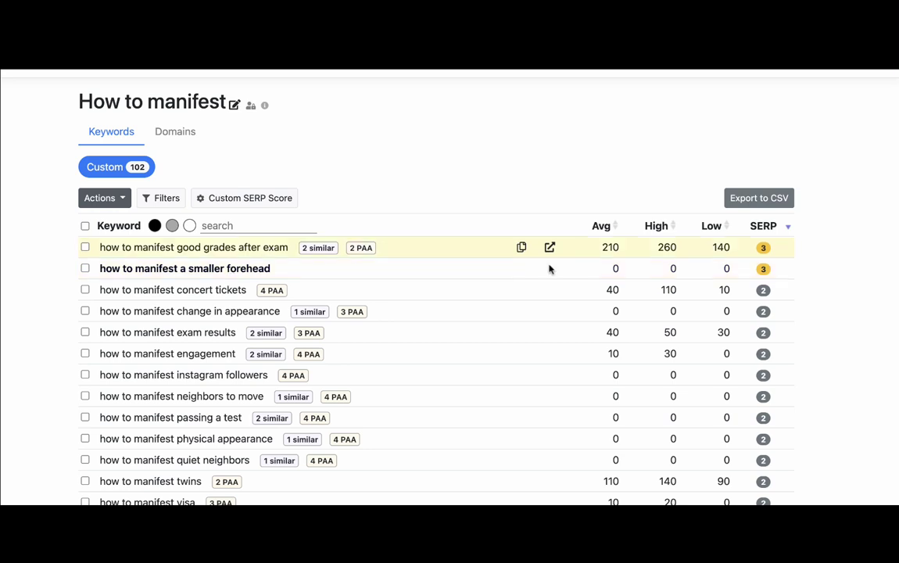
Preview the Google results for 'how to manifest a smaller forehead' from its SERP badge in Keyword Chef
mouse_move(758, 268)
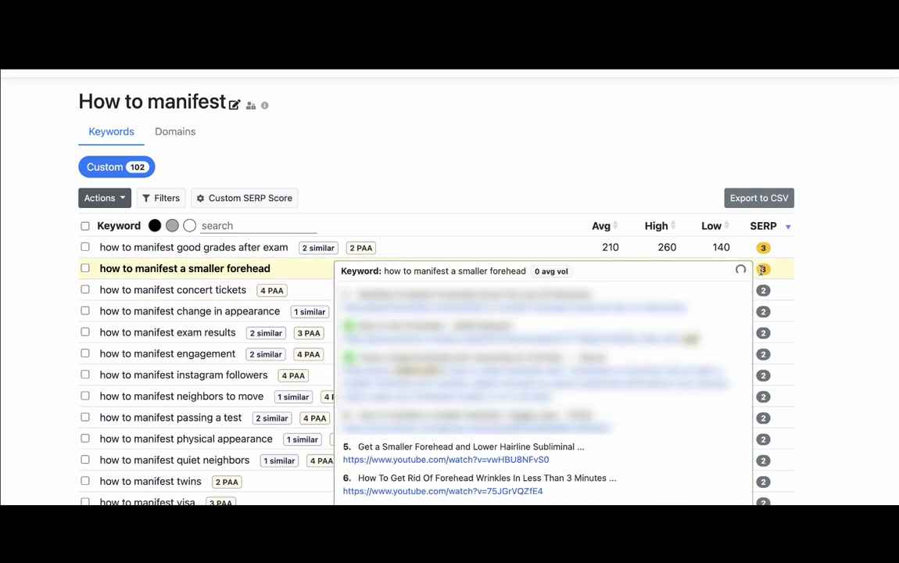
mouse_move(763, 289)
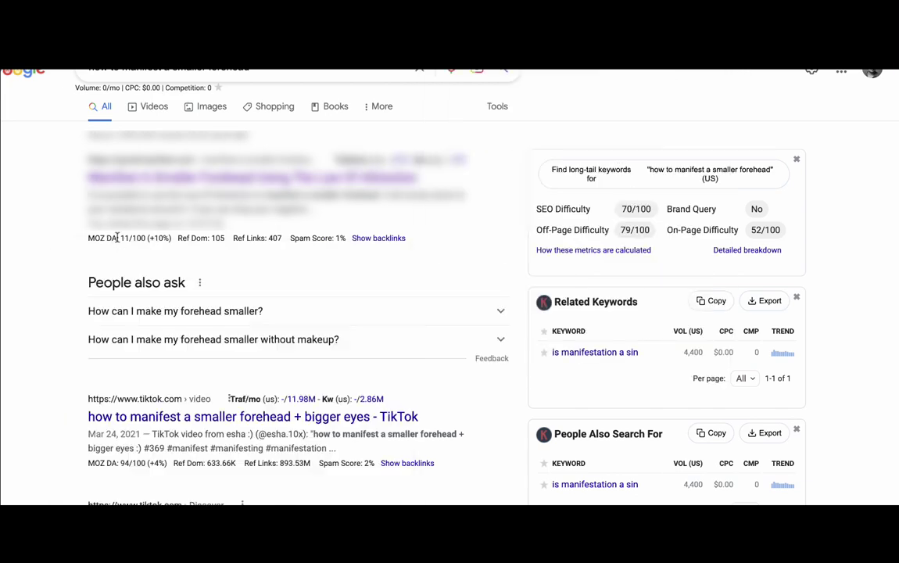
Review the SEO difficulty panel and scan the Google results for 'how to manifest a smaller forehead'
mouse_move(117, 238)
scroll(16, 263, down, 1)
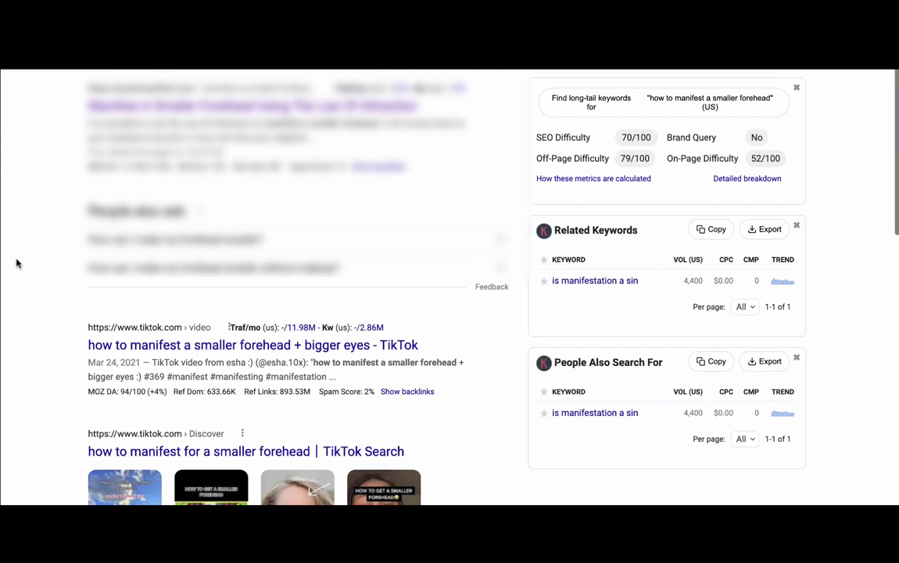
scroll(25, 222, up, 1)
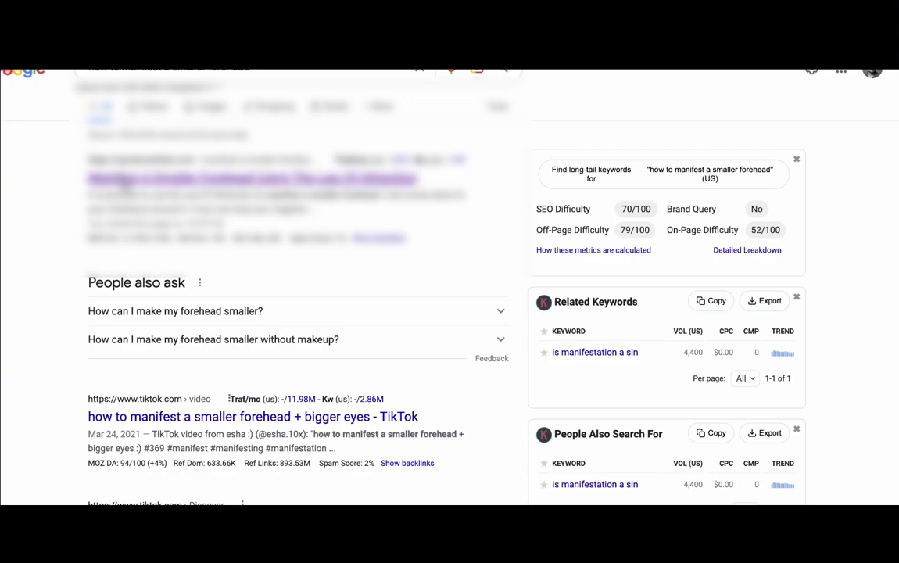
Open the top-ranking quickmanifest.com article, skim it, and copy its h1–h3 heading outline
click(122, 181)
scroll(237, 276, down, 10)
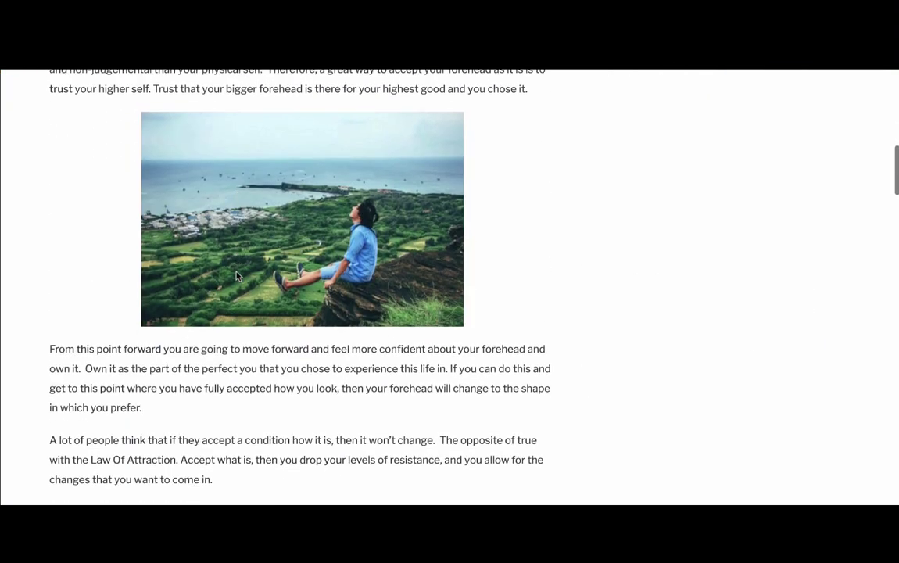
scroll(236, 272, down, 15)
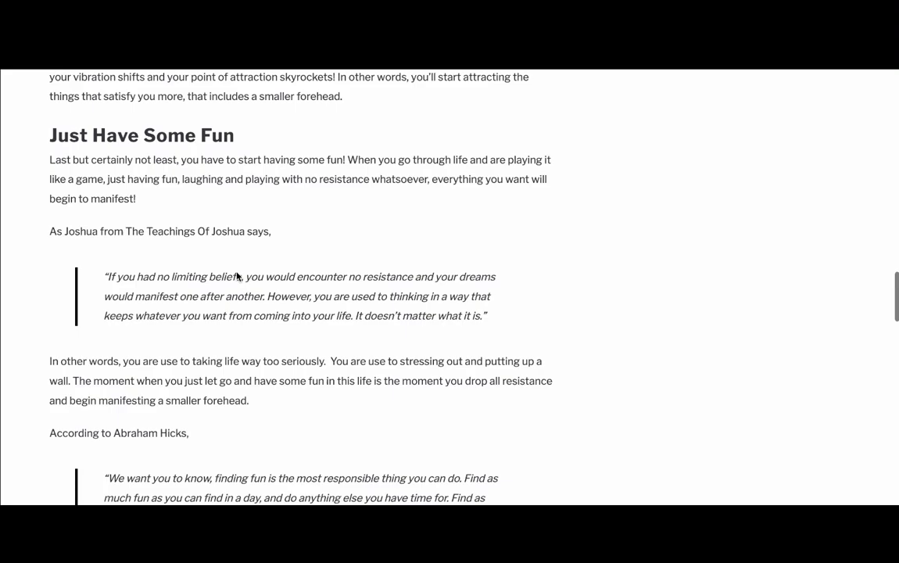
scroll(236, 272, down, 15)
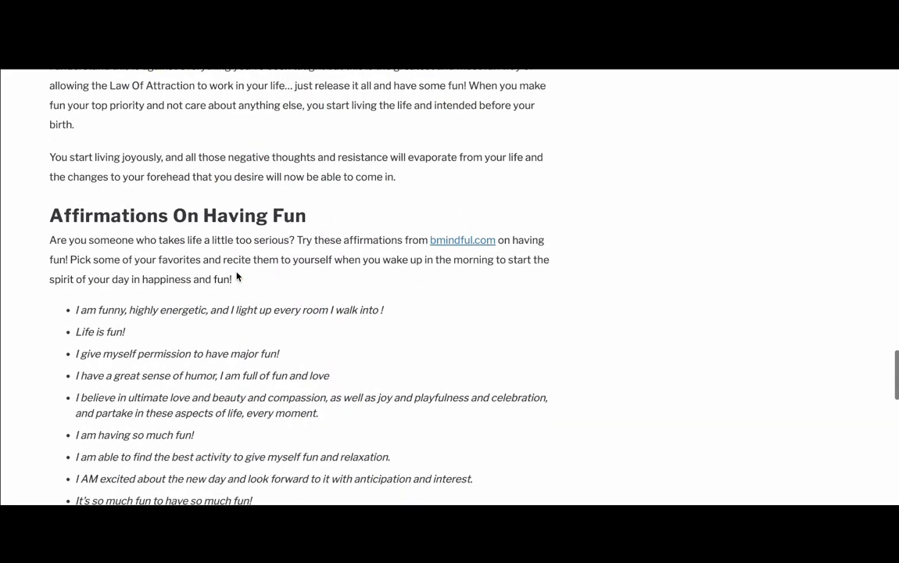
scroll(236, 272, down, 4)
scroll(236, 272, up, 20)
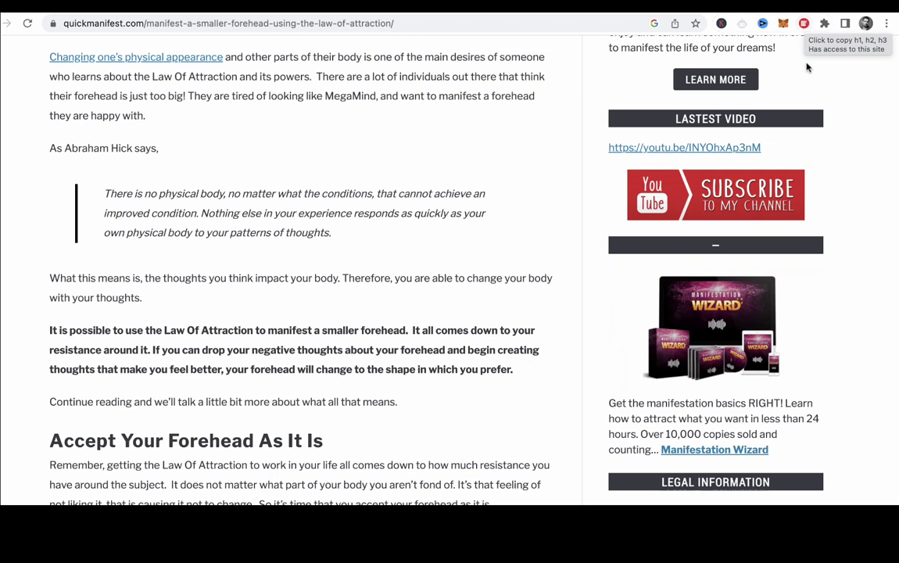
click(804, 27)
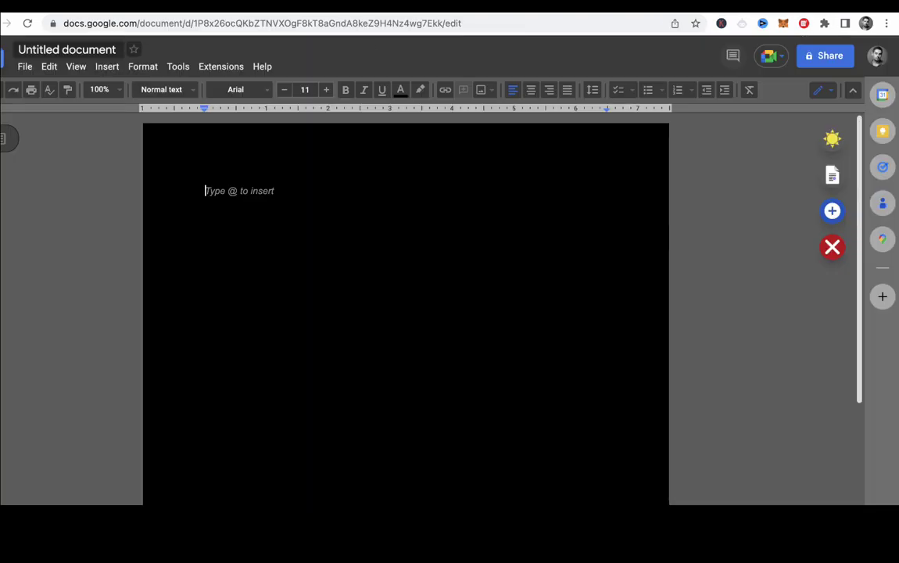
Paste the copied heading outline and delete the unwanted sidebar and footer headings below Wrap Up
key(super+v)
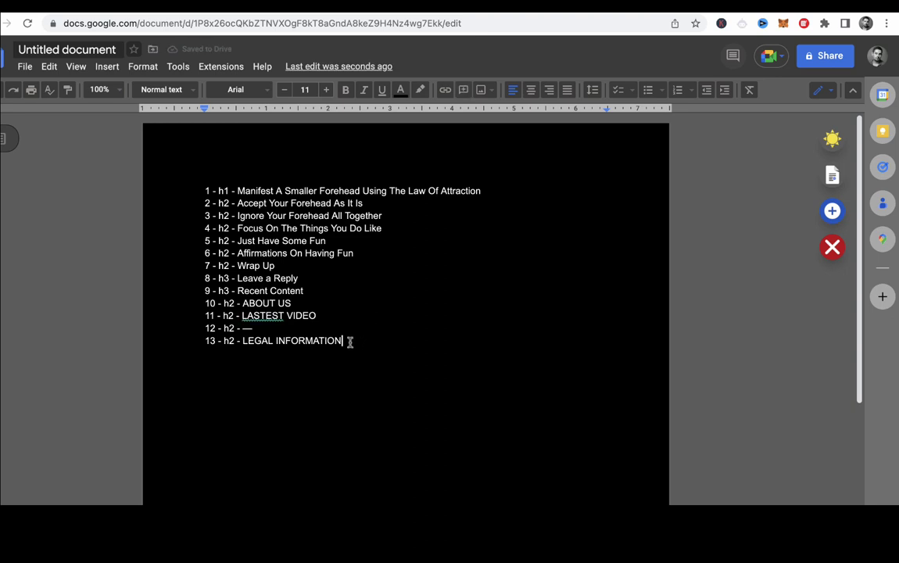
drag(350, 342, 197, 280)
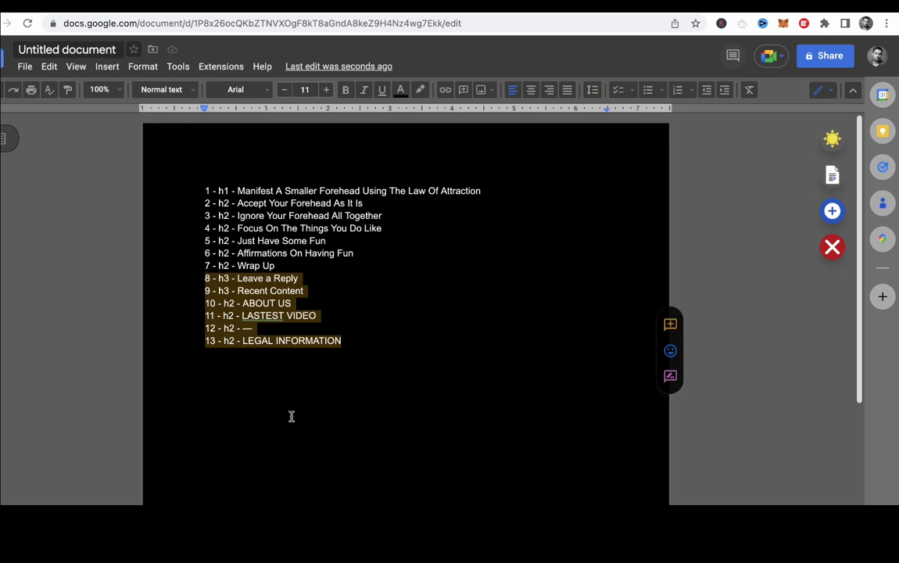
key(BackSpace)
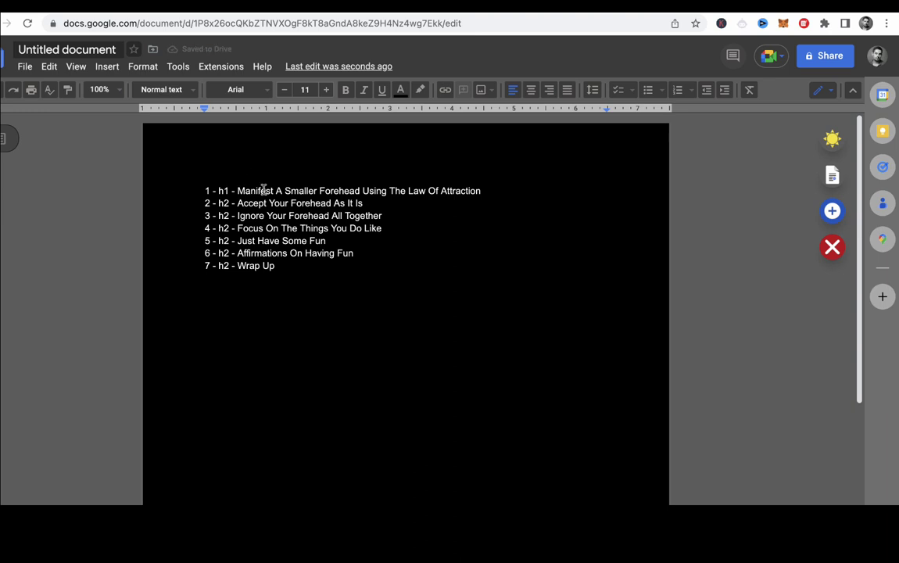
Select the seven remaining headings, from the h1 title down to Wrap Up
drag(232, 190, 477, 193)
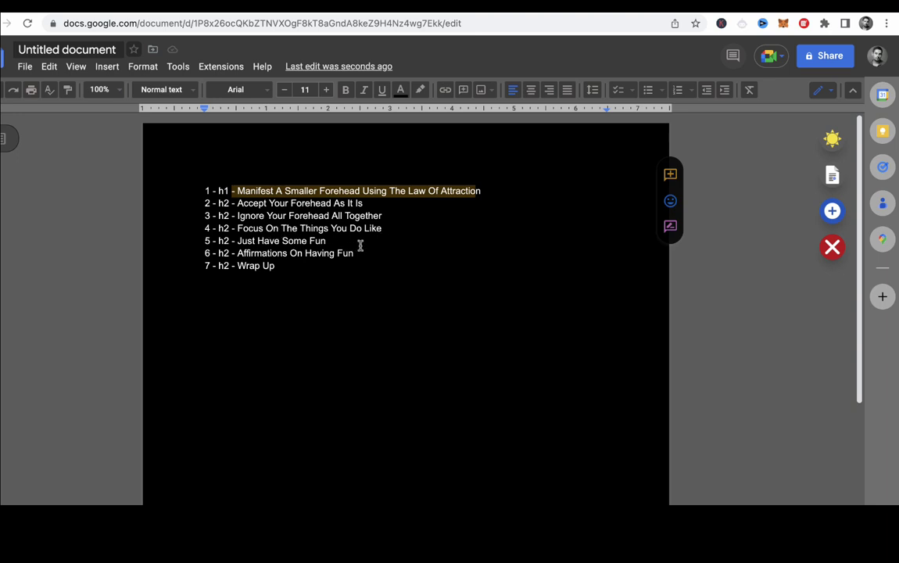
click(289, 268)
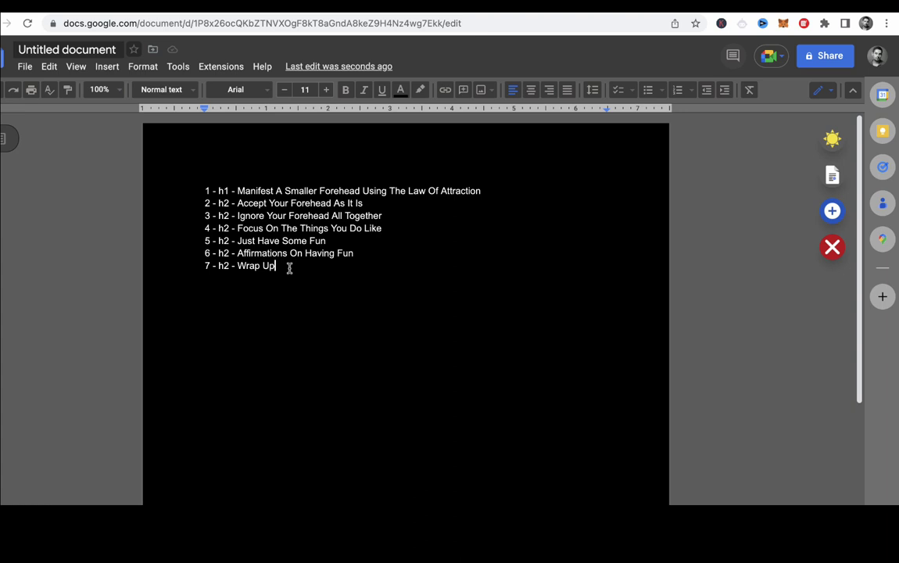
shift+click(184, 192)
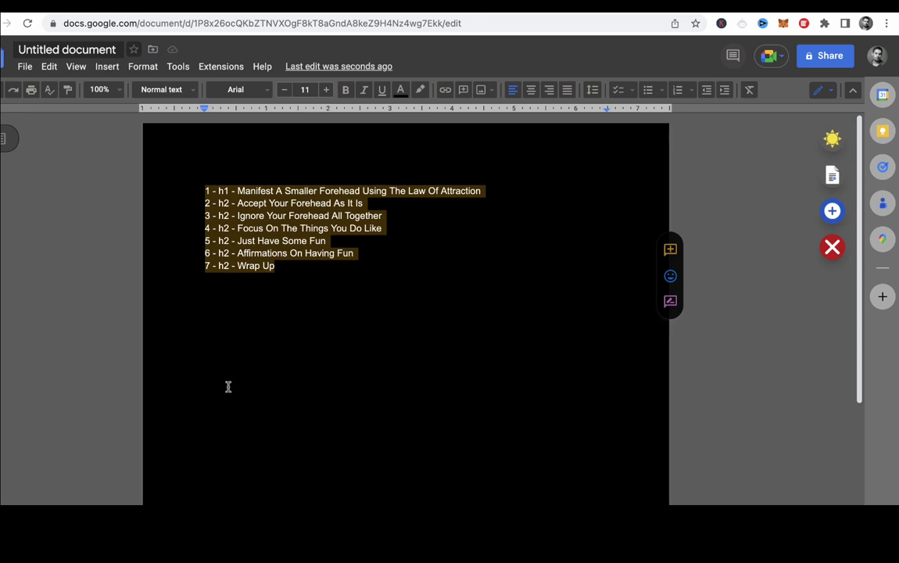
click(232, 429)
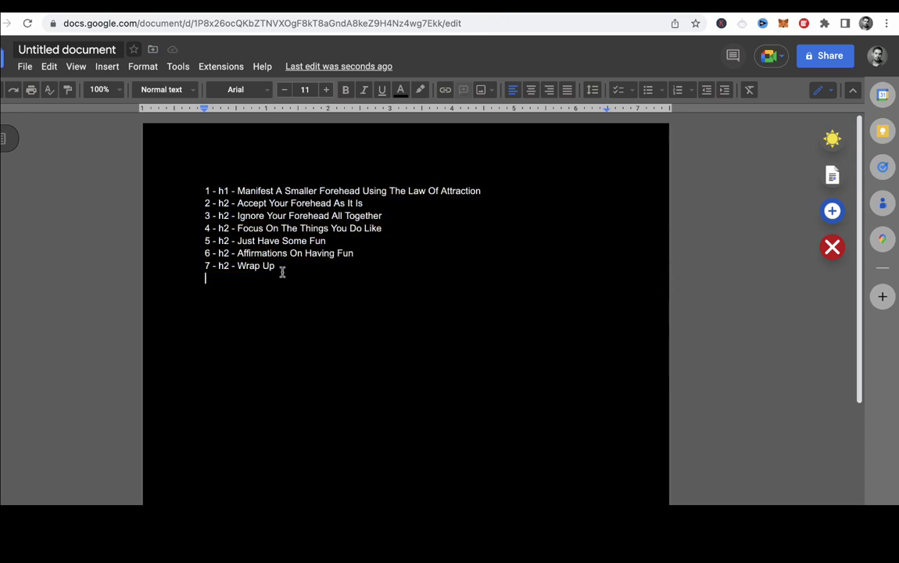
drag(284, 267, 196, 187)
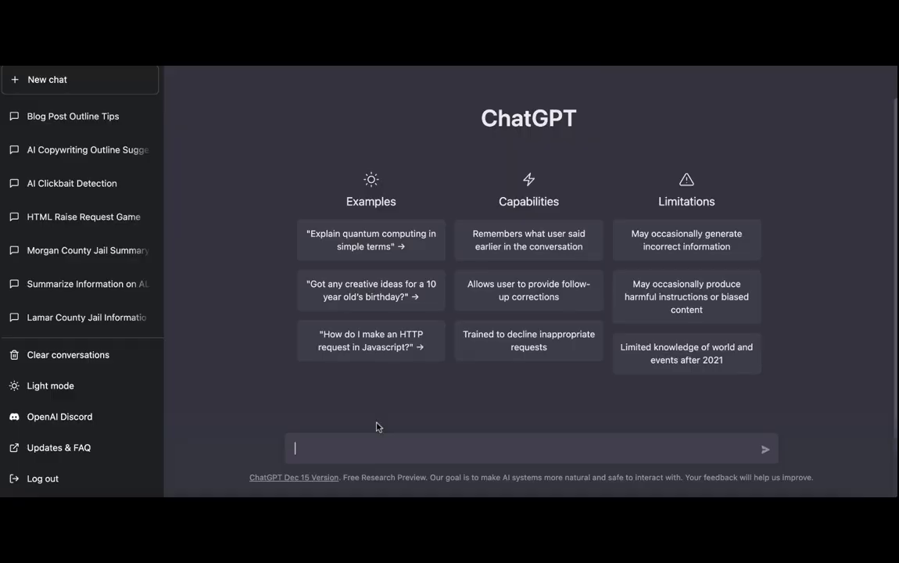
Ask ChatGPT to 'suggest a blog post outline based on the below' with the seven pasted headings
text(suggest an outline based on the below)
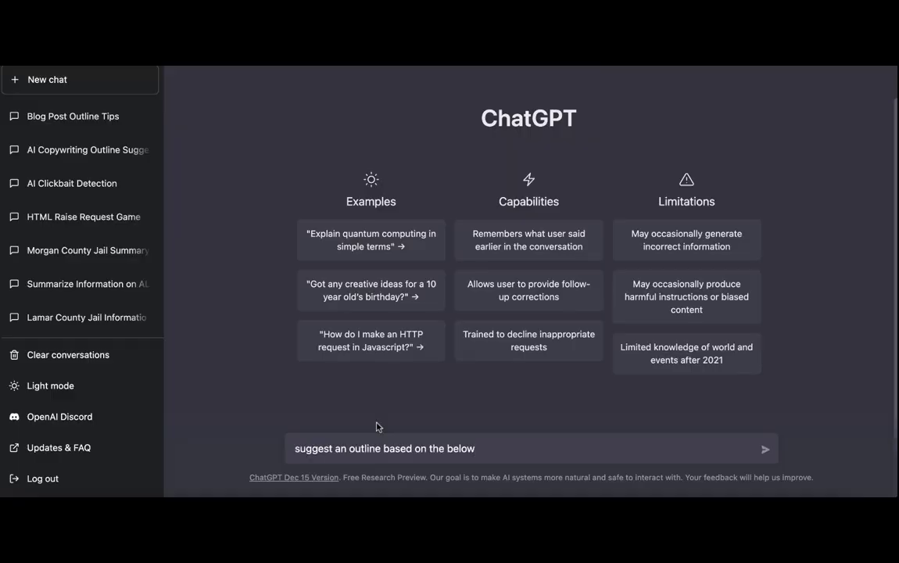
double_click(330, 448)
text(a blog post)
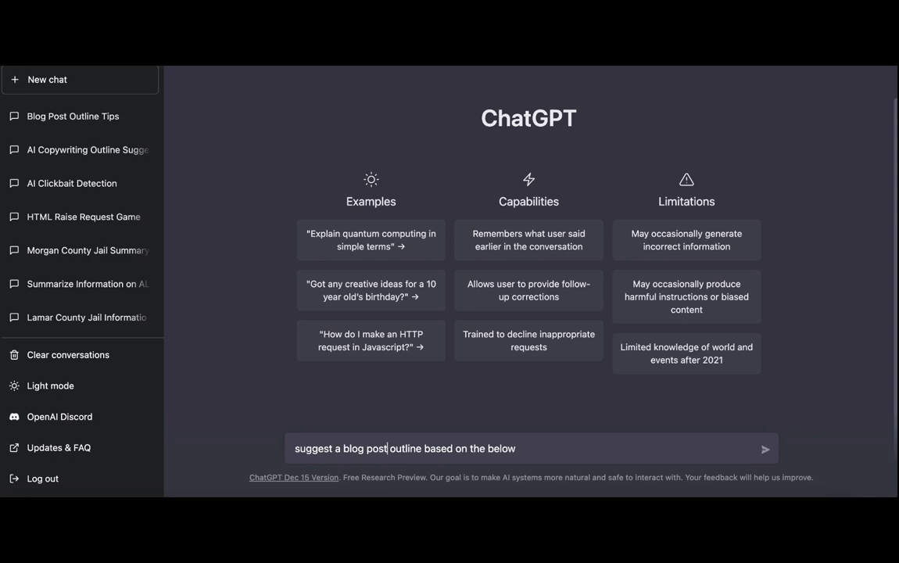
text(: suggest)
drag(583, 451, 521, 449)
key(super+v)
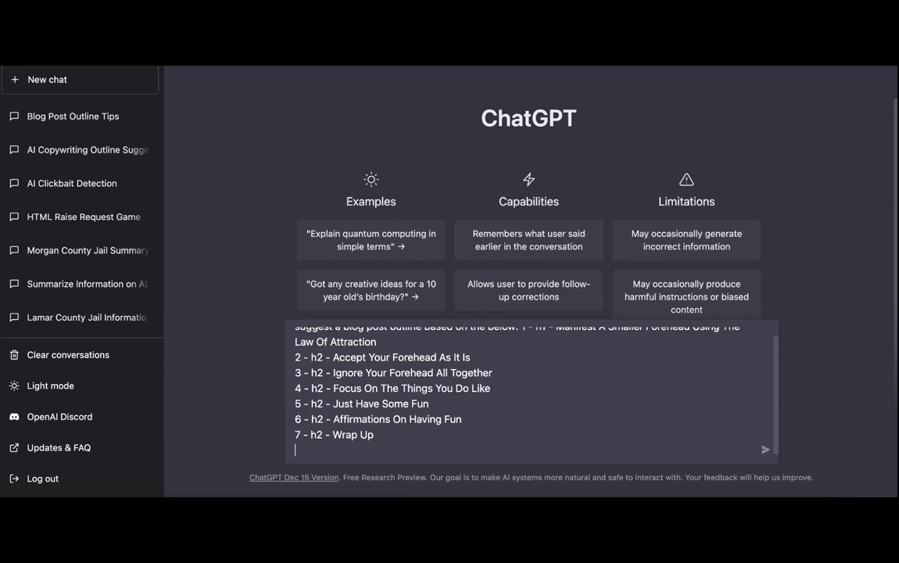
key(Return)
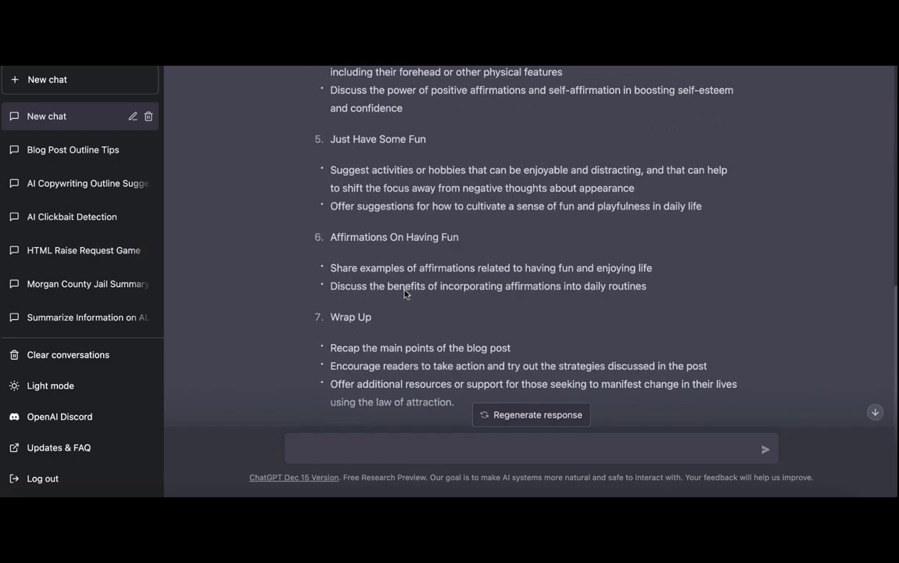
Ask ChatGPT to analyze the outline above and suggest additional subheadings and talking points, then review it
click(343, 438)
text(abo)
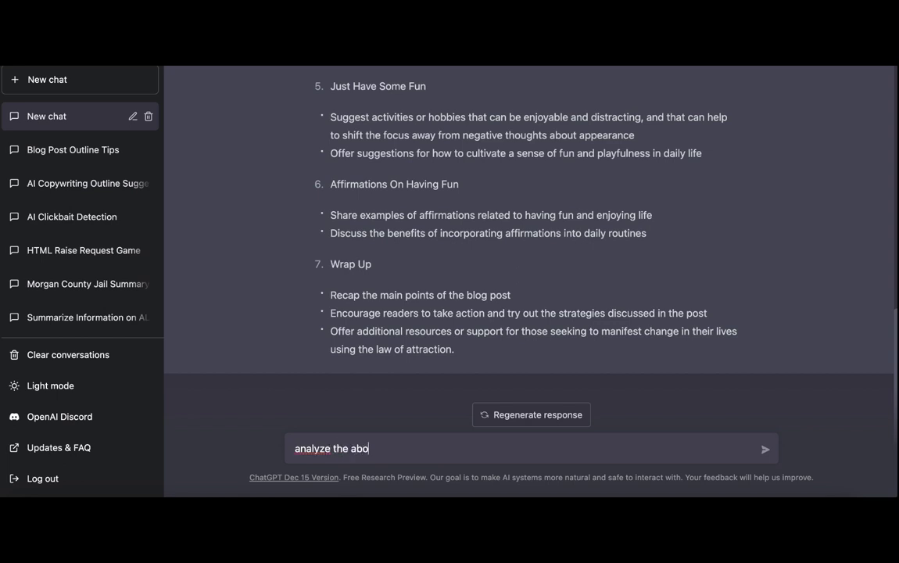
text(ve and sugg)
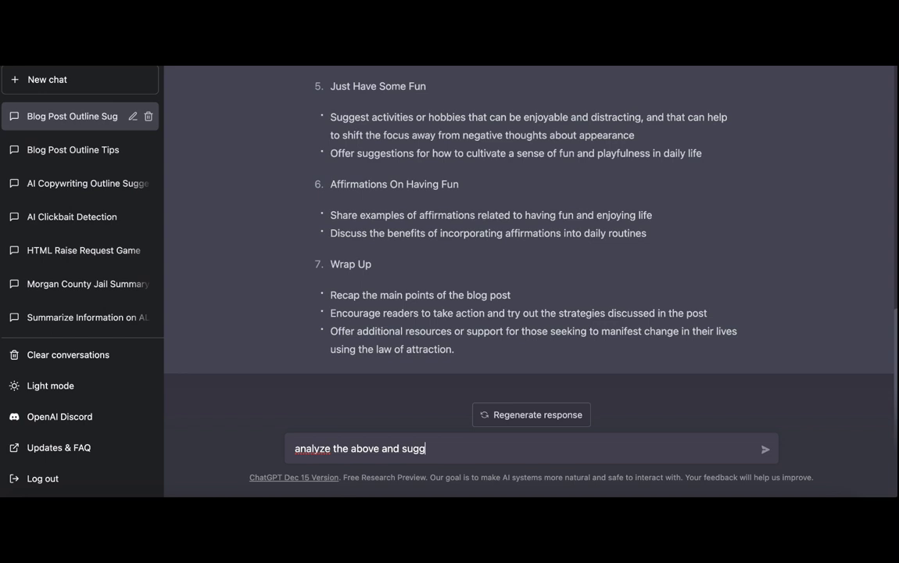
text(est additional subheadings and talking points that are missing)
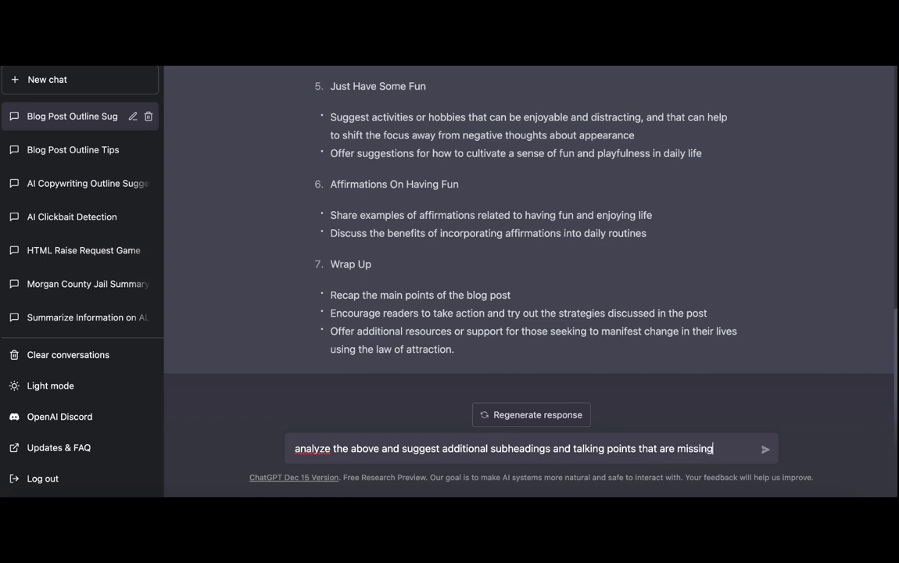
key(Return)
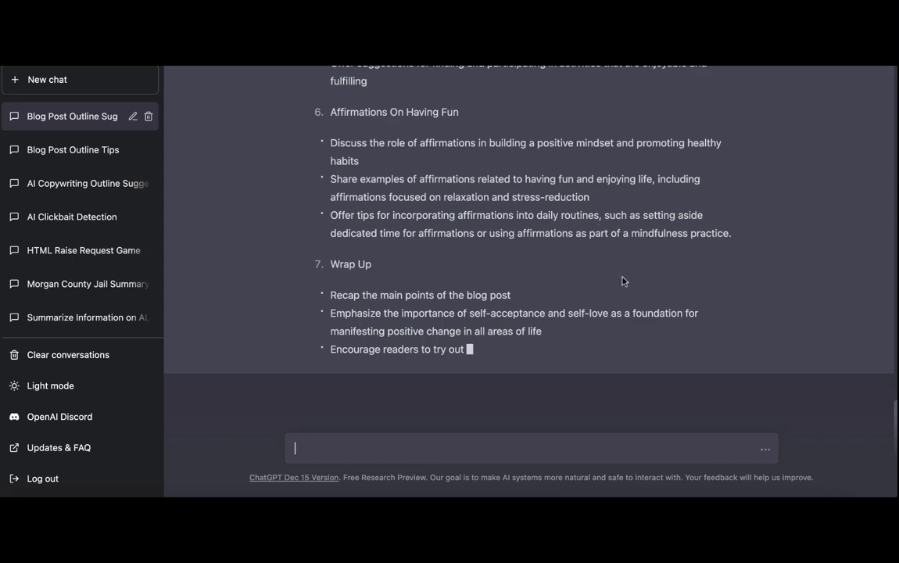
scroll(623, 280, up, 15)
scroll(622, 279, down, 5)
scroll(623, 278, up, 3)
scroll(623, 277, up, 5)
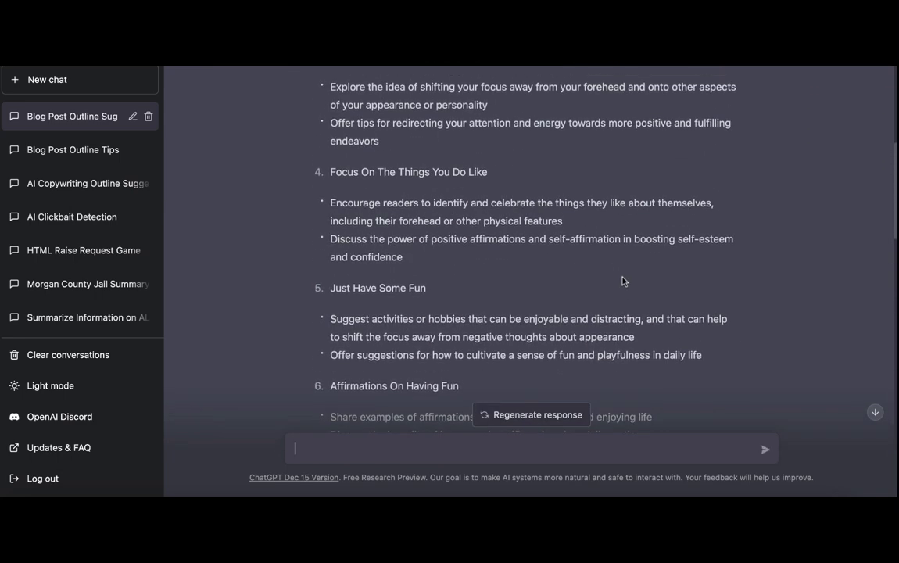
scroll(623, 280, down, 8)
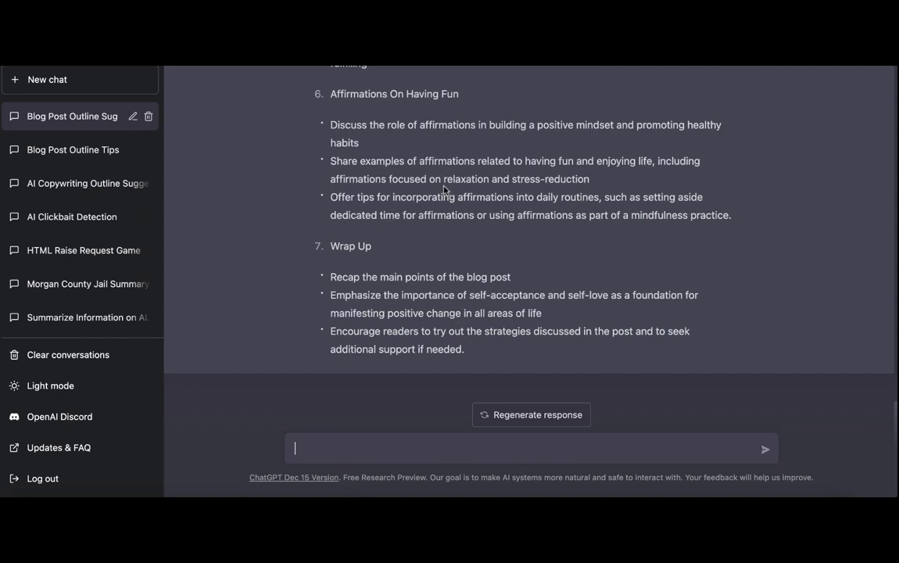
Ask ChatGPT 'what information is missing from the above outline', correcting the typos before sending
click(346, 442)
text(what is mission f)
key(BackSpace)
key(BackSpace)
key(BackSpace)
key(BackSpace)
key(BackSpace)
key(BackSpace)
key(BackSpace)
key(BackSpace)
key(BackSpace)
text(information is missio)
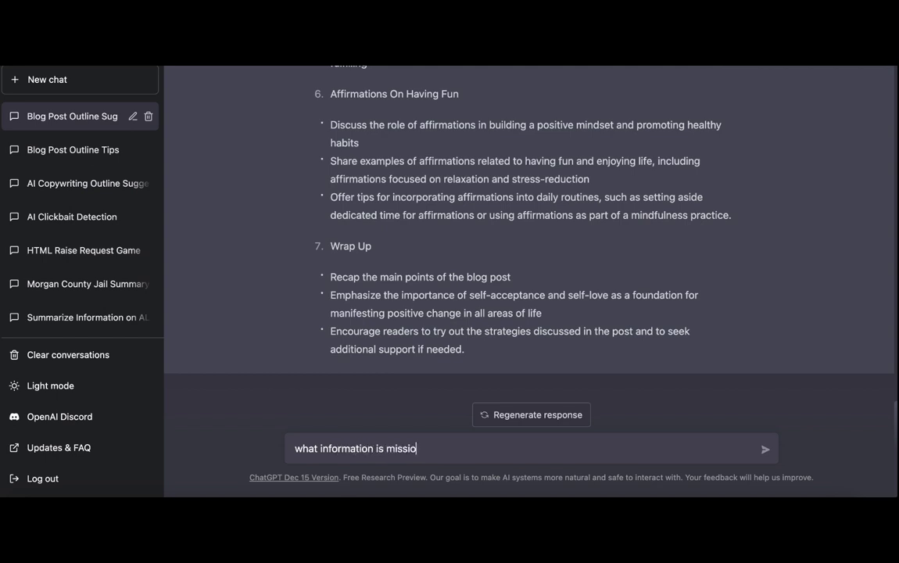
text(ng form )
text(rom the abo)
text(ve outl;ine)
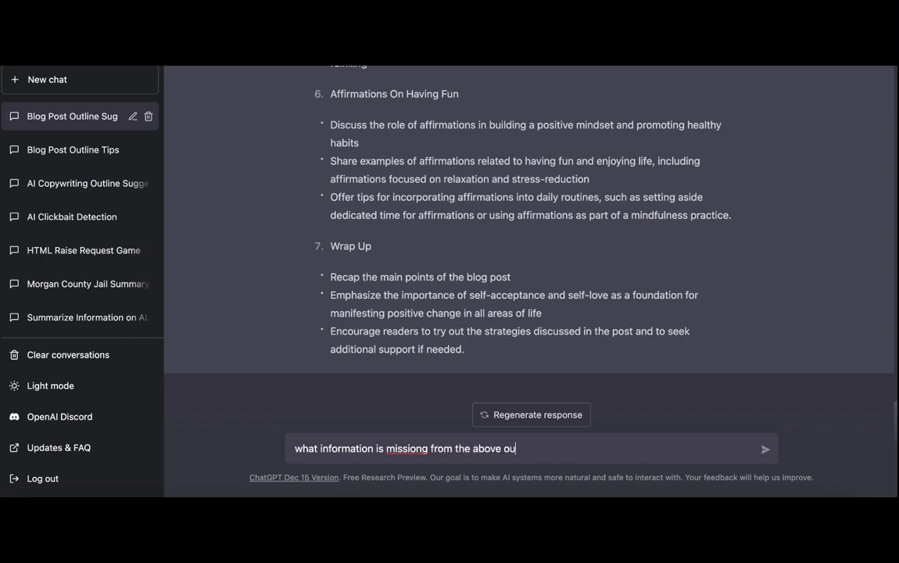
key(BackSpace)
click(419, 448)
key(BackSpace)
key(Return)
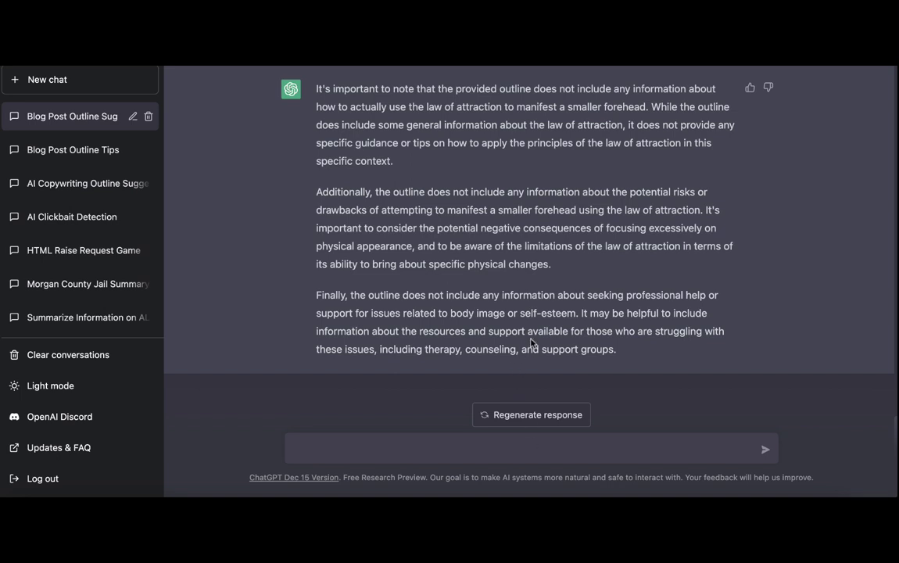
Scroll back to the start of ChatGPT's reply about the outline's gaps to read it
scroll(531, 342, up, 1)
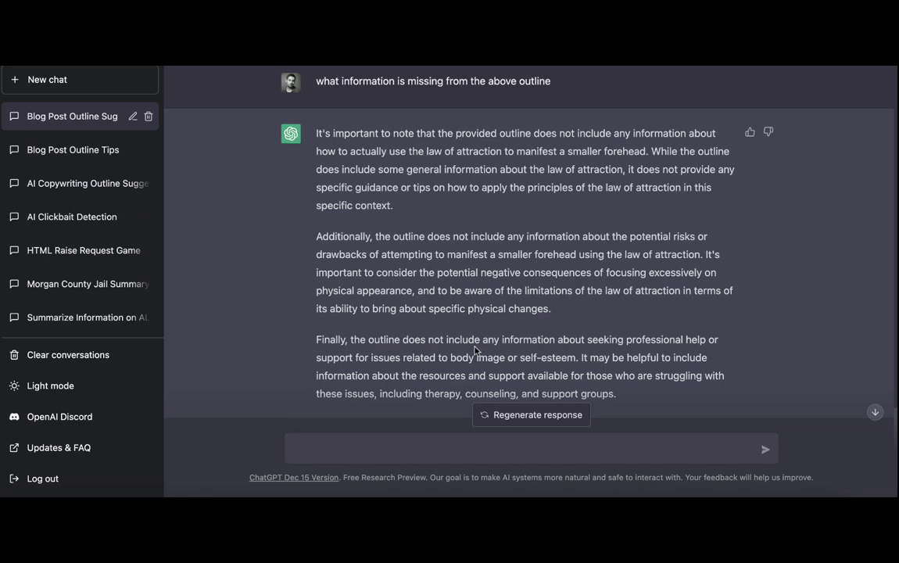
Regenerate ChatGPT's answer and compare it against the original outline's Affirmations On Having Fun heading
click(507, 419)
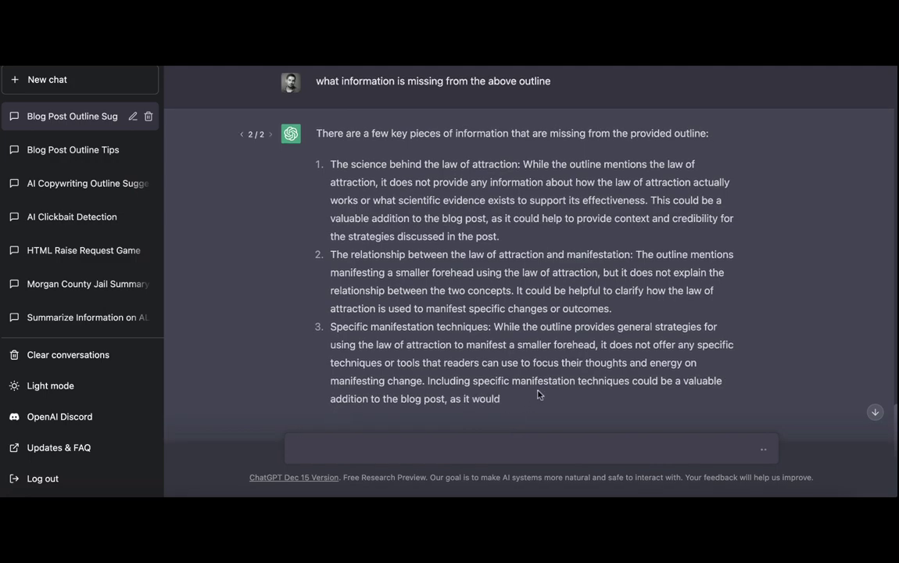
scroll(538, 391, up, 3)
scroll(538, 391, up, 15)
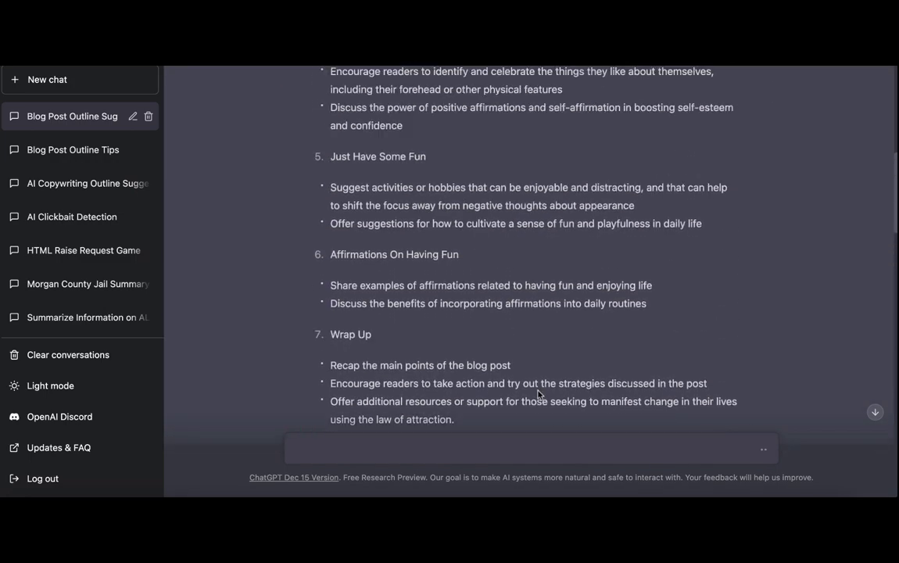
scroll(537, 395, up, 3)
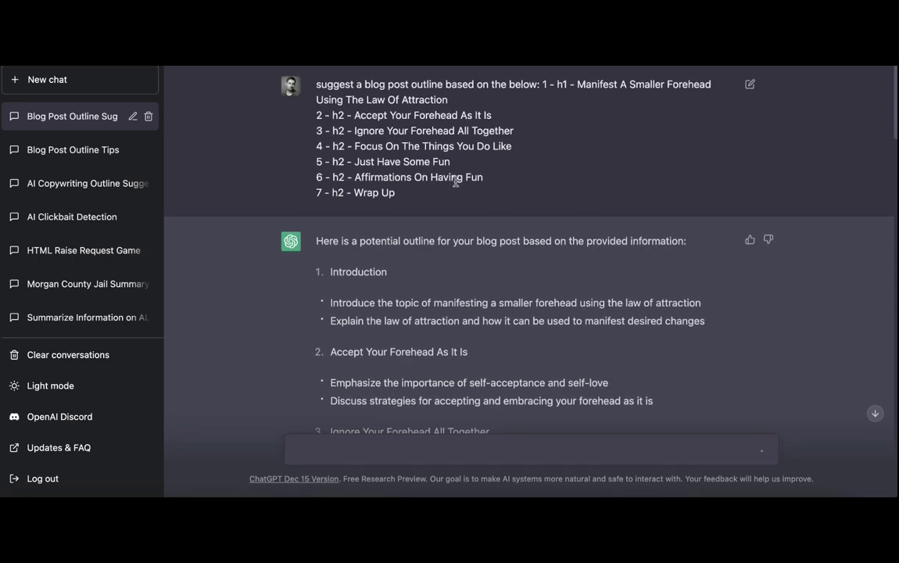
drag(361, 176, 481, 175)
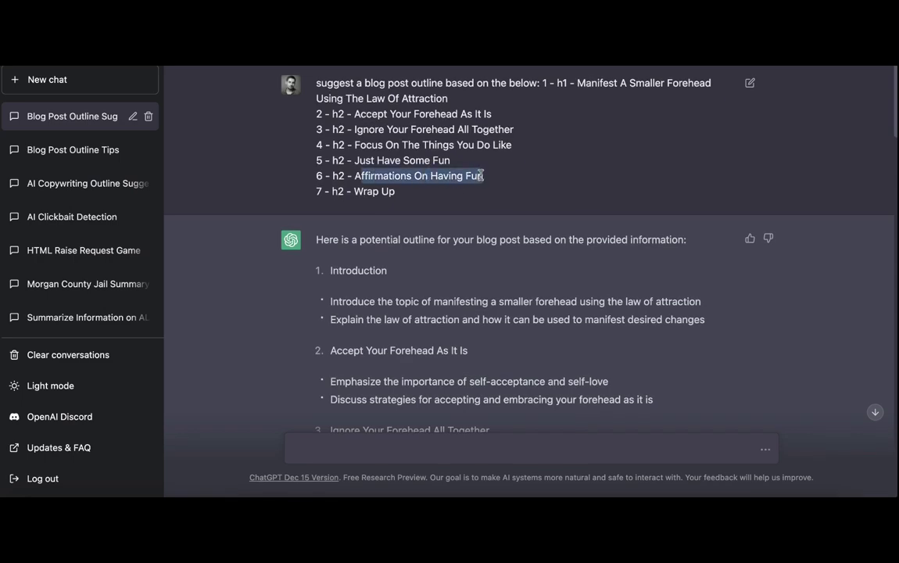
scroll(495, 226, down, 15)
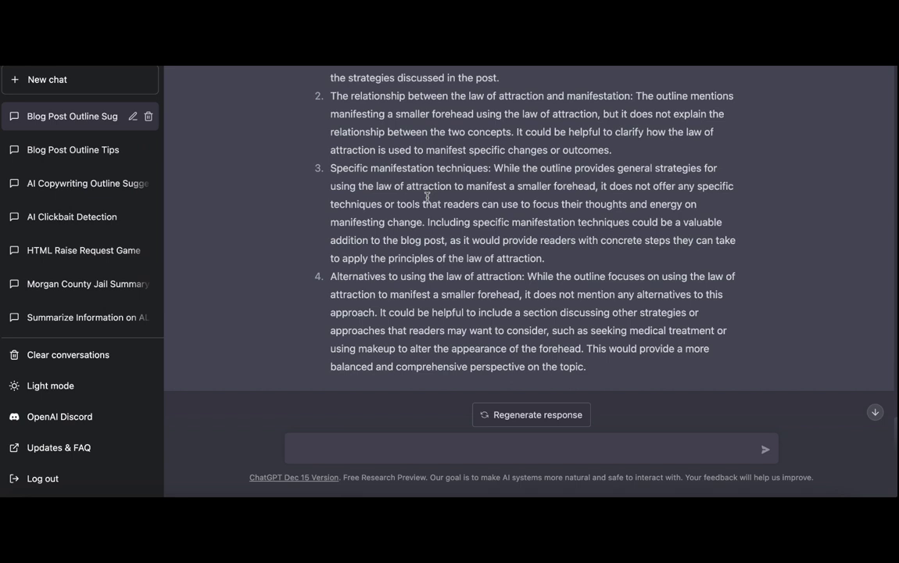
drag(329, 168, 493, 165)
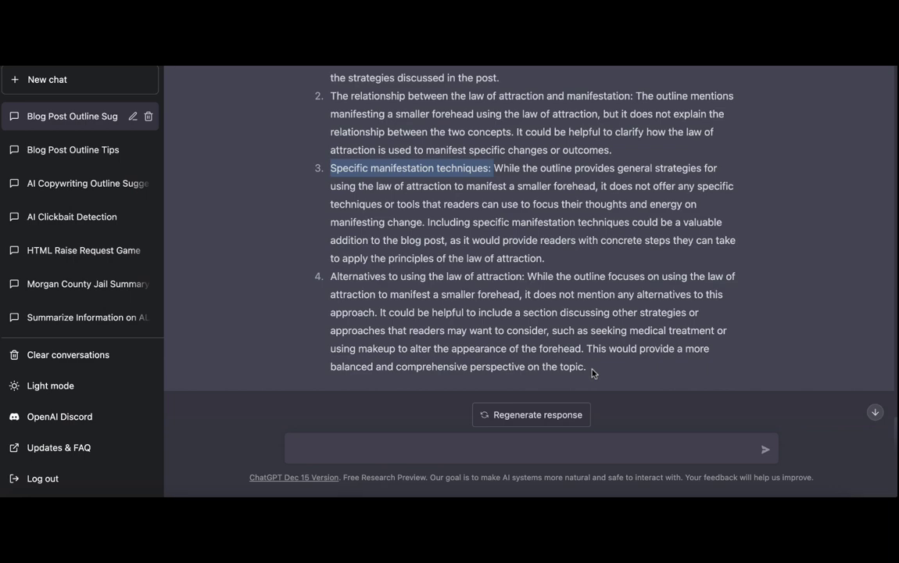
drag(590, 369, 557, 335)
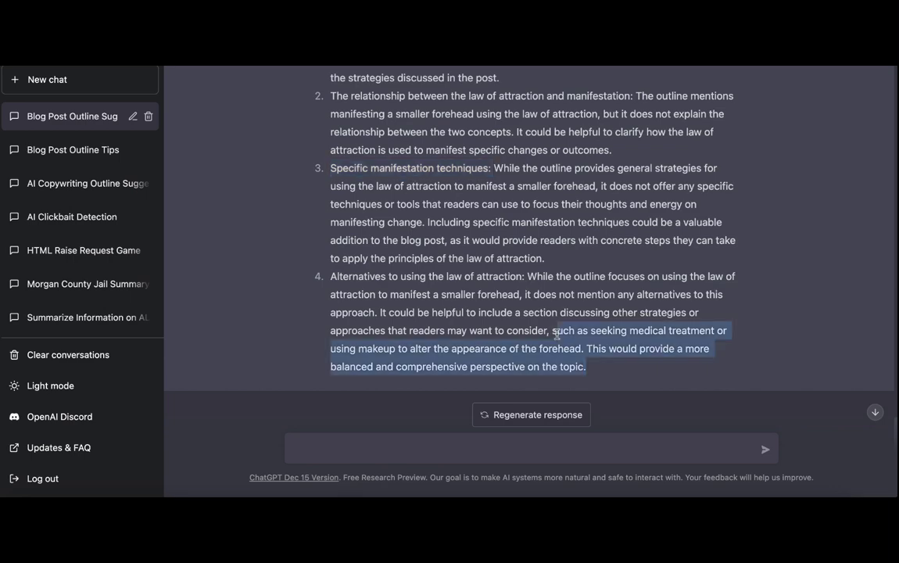
scroll(557, 334, up, 5)
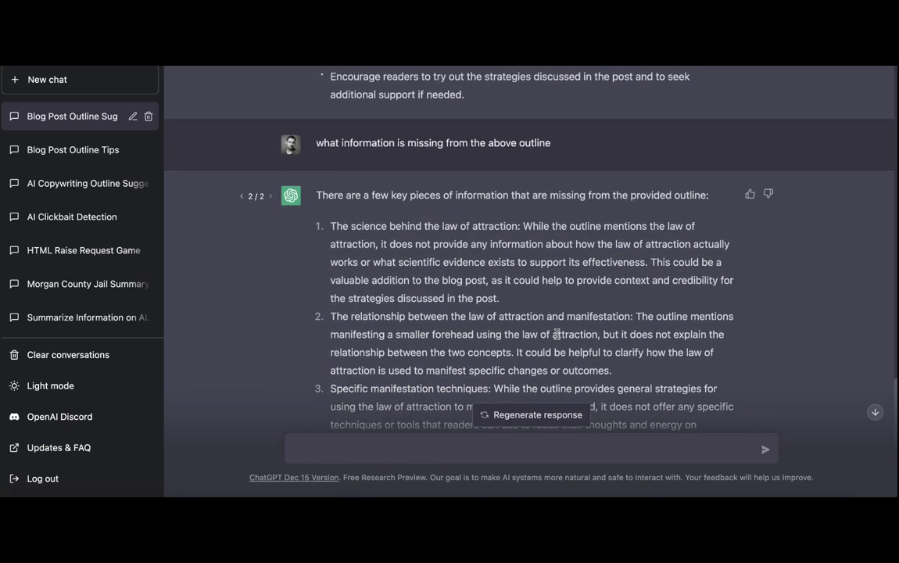
scroll(469, 391, down, 3)
click(386, 449)
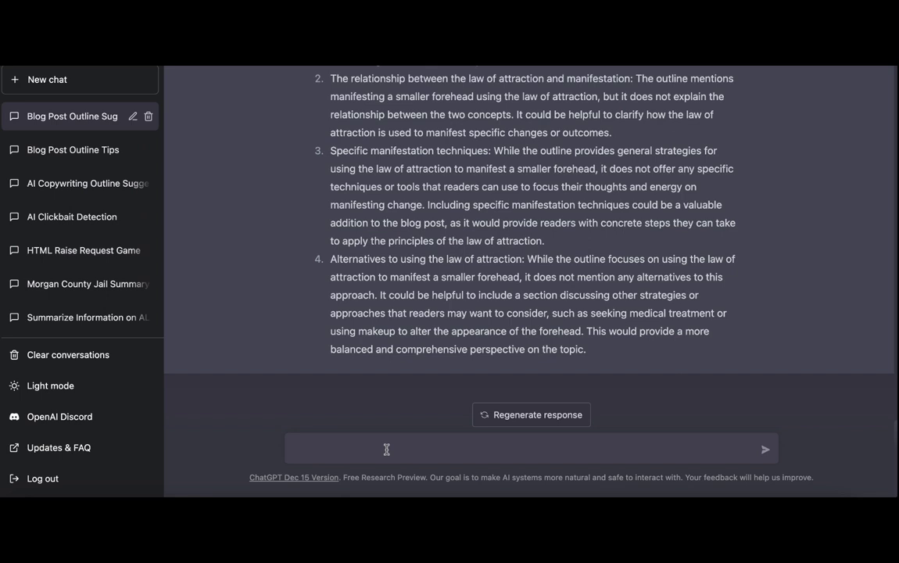
Ask ChatGPT to merge the original outline and suggestions into a detailed outline, fixing 'suggestionsd'
text(use the information fromn the)
key(BackSpace)
key(BackSpace)
key(BackSpace)
key(BackSpace)
key(BackSpace)
text(m the or)
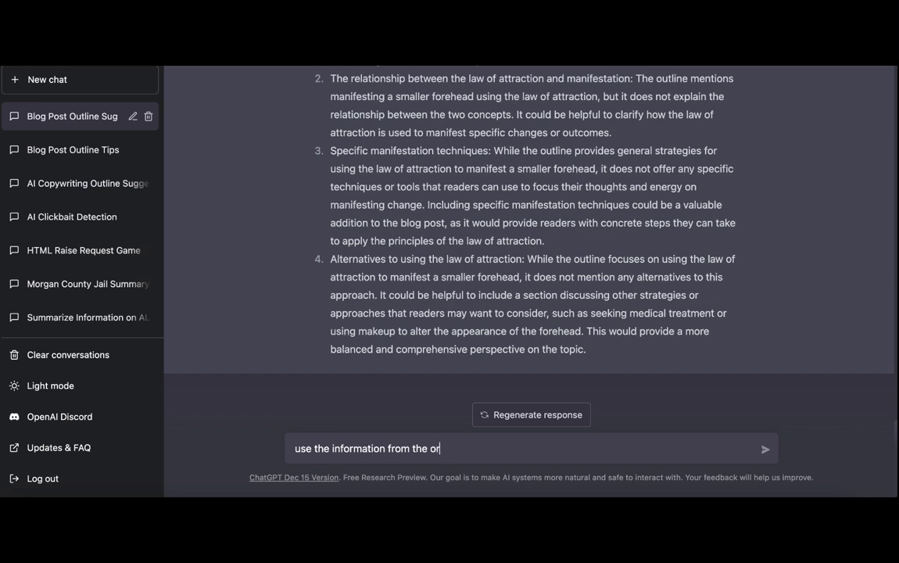
text(iginal outline and the additional suggestionsd and generate)
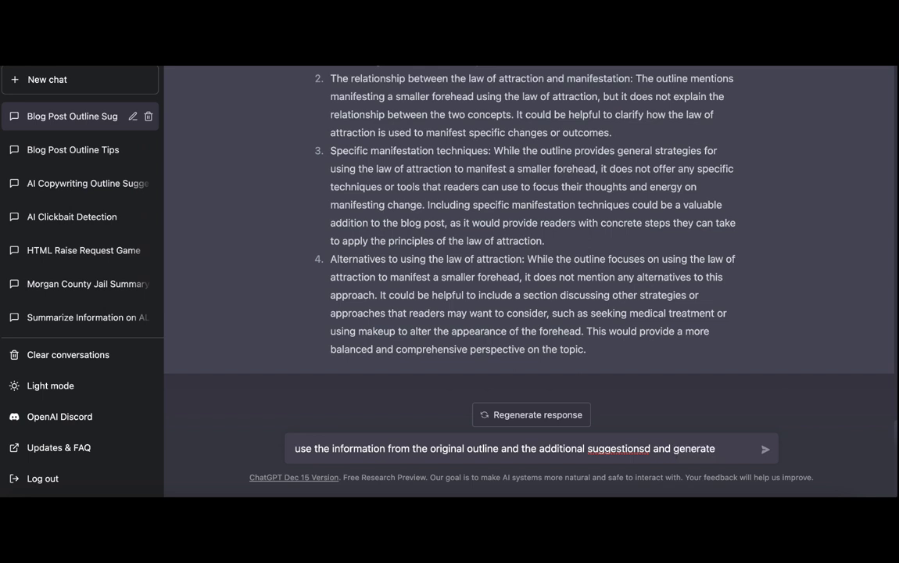
text(d)
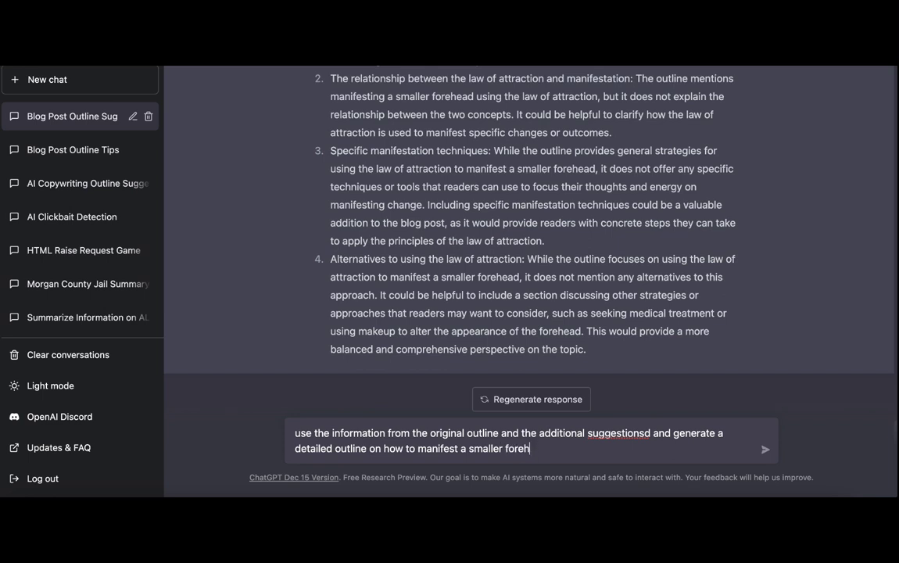
right_click(638, 435)
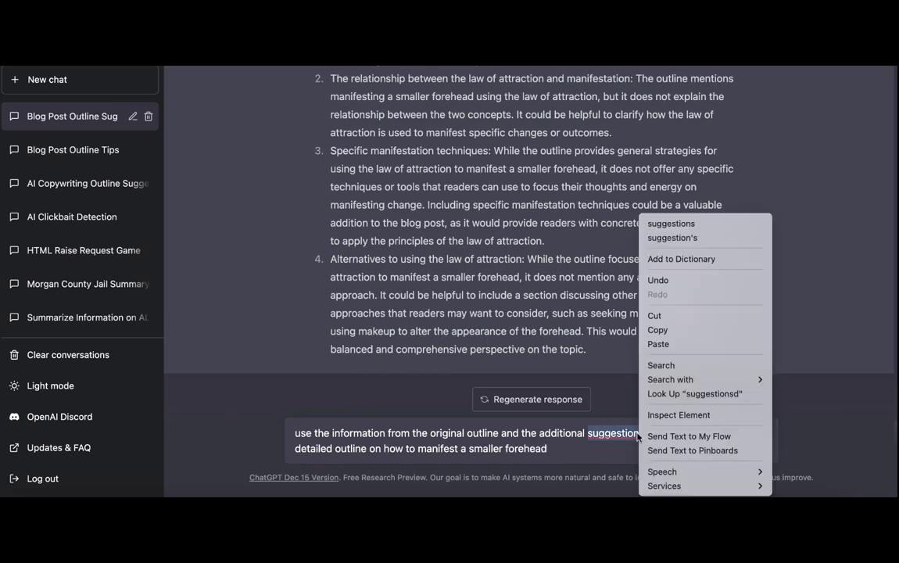
click(677, 224)
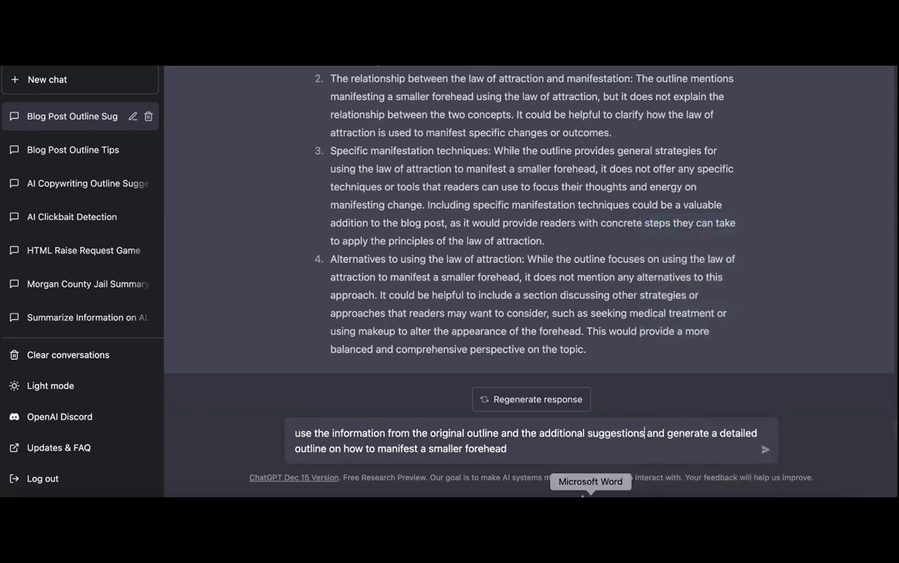
key(Return)
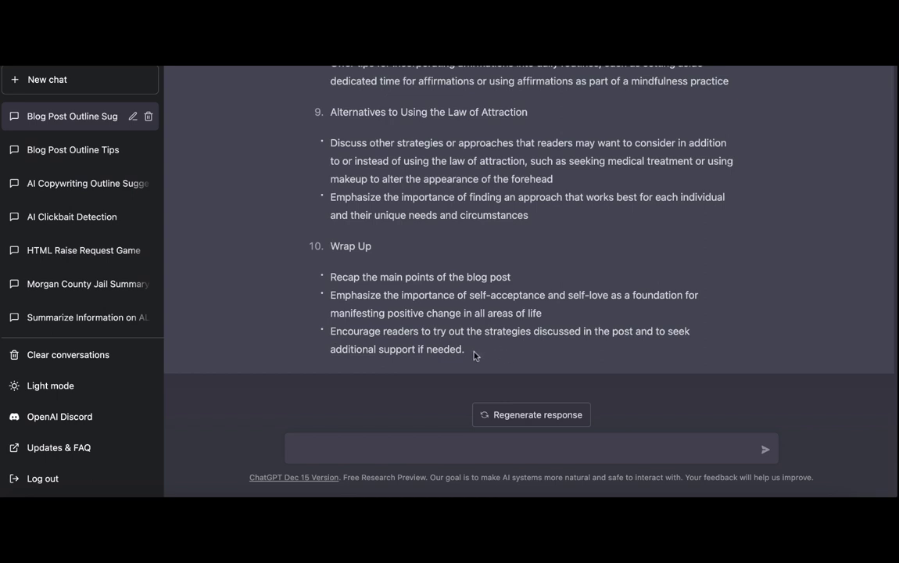
Select ChatGPT's full detailed outline reply, from 'Ignore Your Forehead All Together' to 'Just Have Some Fun'
drag(474, 356, 304, 92)
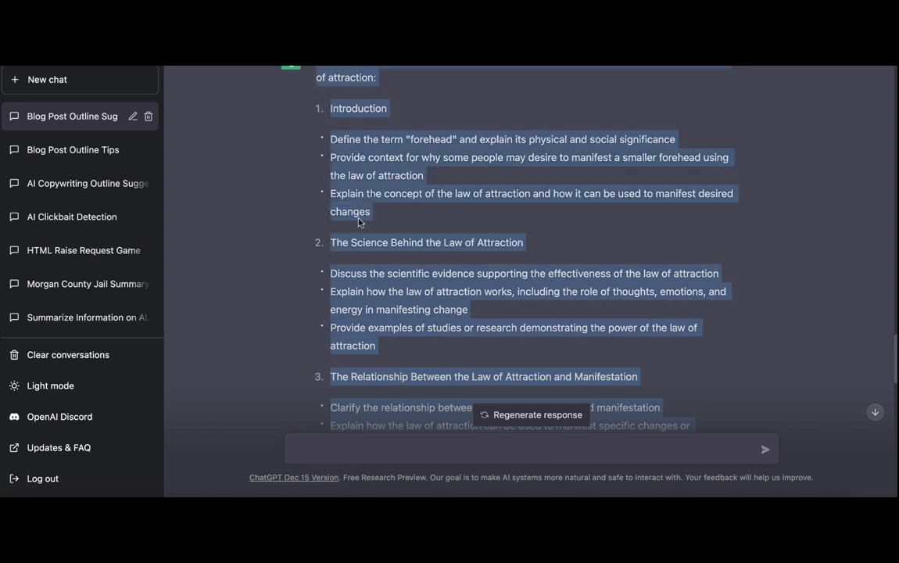
scroll(359, 223, up, 1)
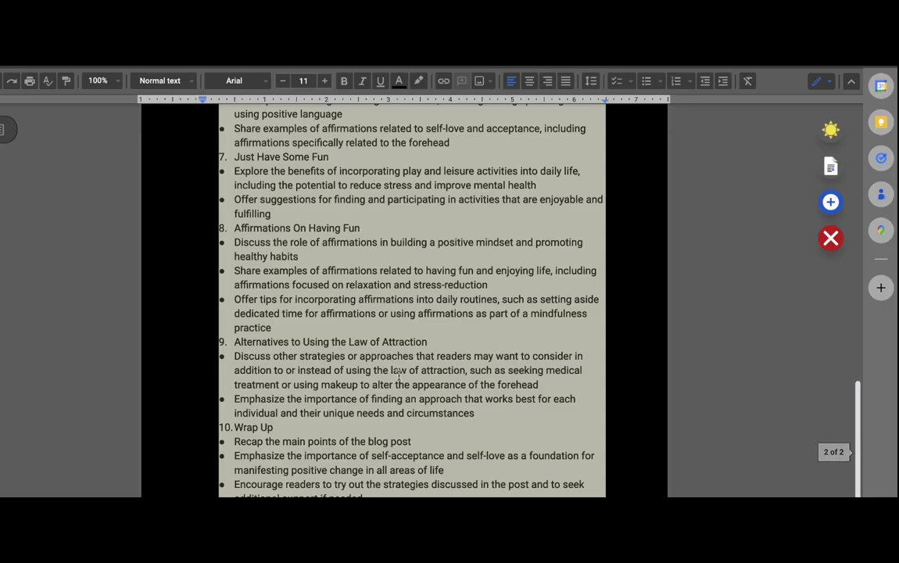
scroll(399, 375, up, 4)
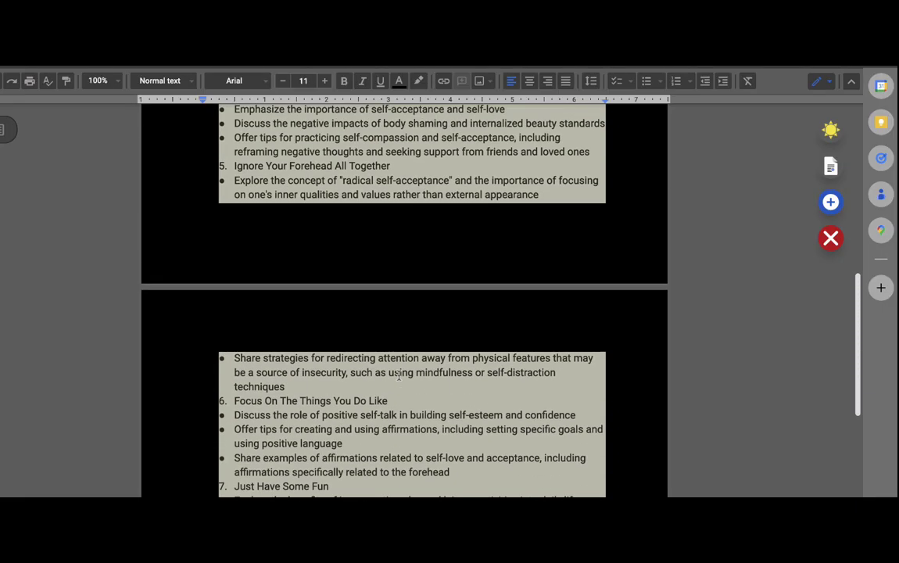
scroll(398, 375, up, 10)
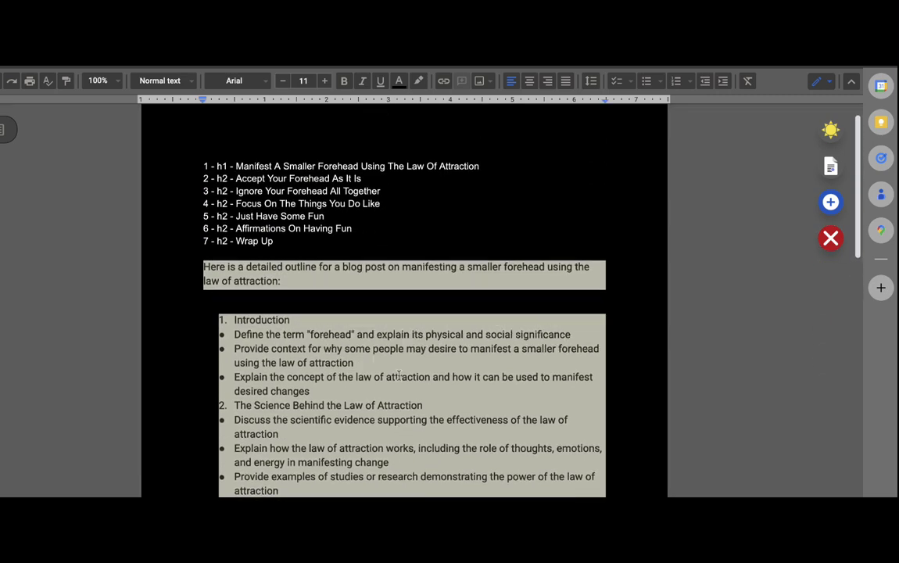
scroll(398, 376, up, 1)
click(373, 336)
drag(275, 257, 197, 180)
scroll(356, 374, down, 10)
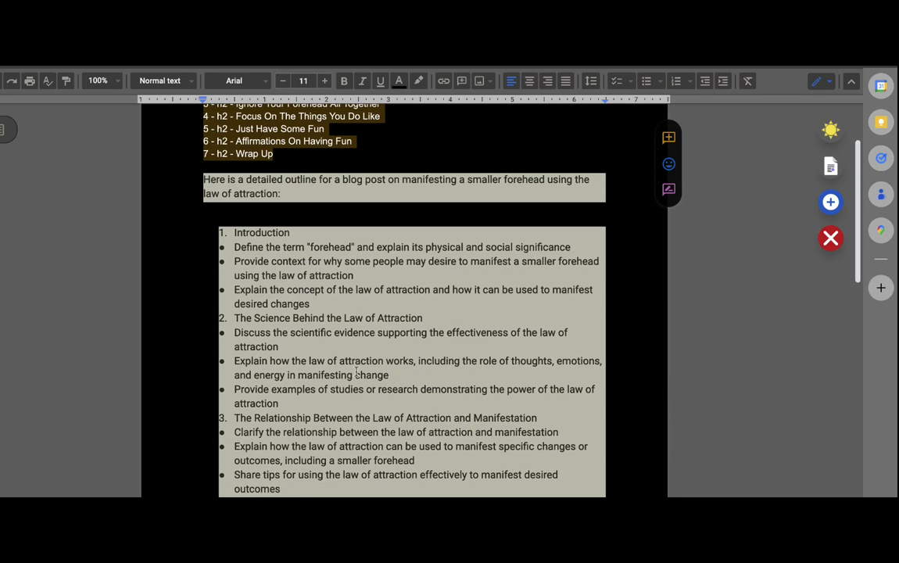
scroll(356, 374, down, 10)
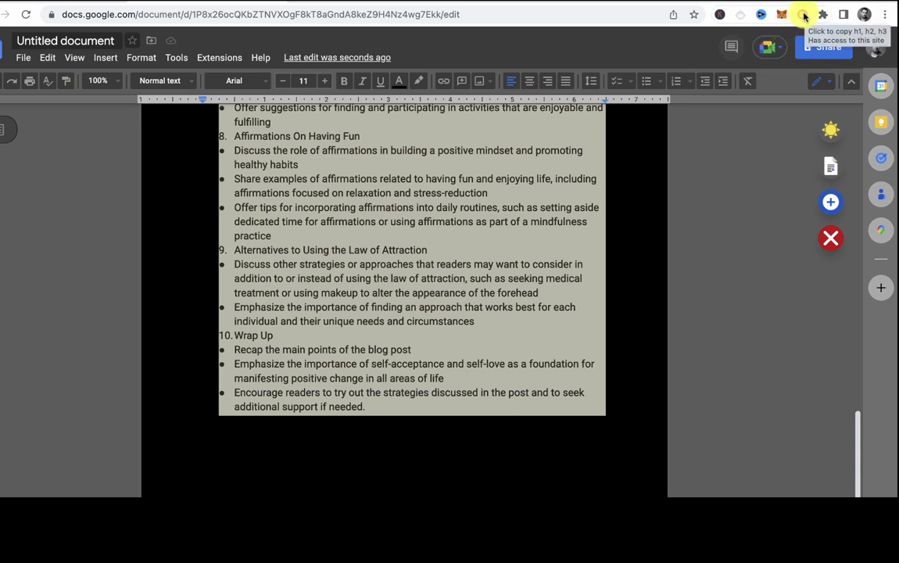
Enable the h1/h2/h3 heading-copier extension and return to the top of the document
click(804, 15)
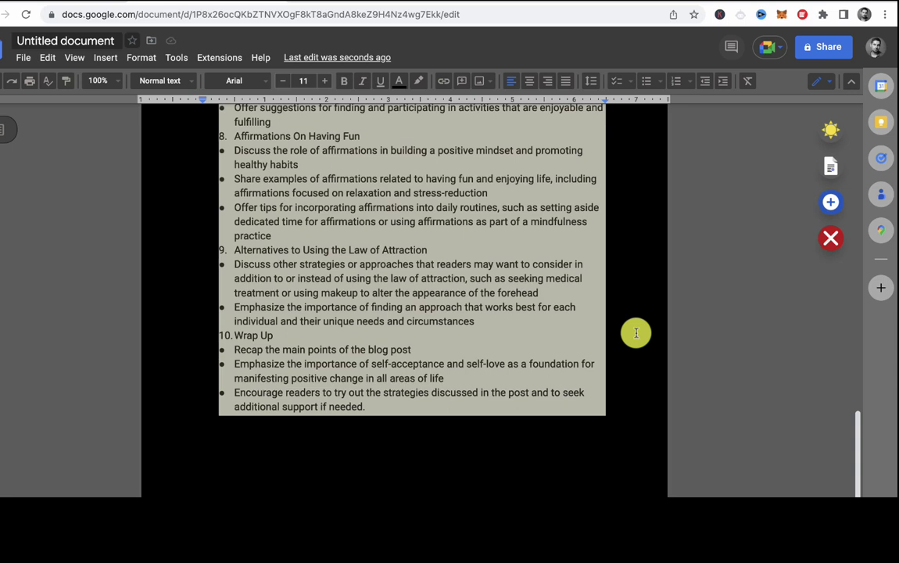
scroll(636, 333, up, 15)
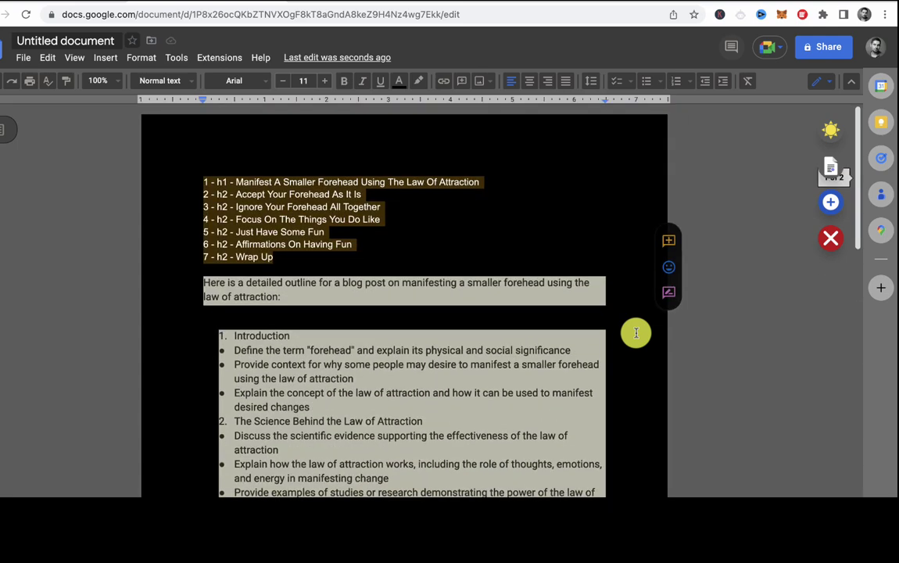